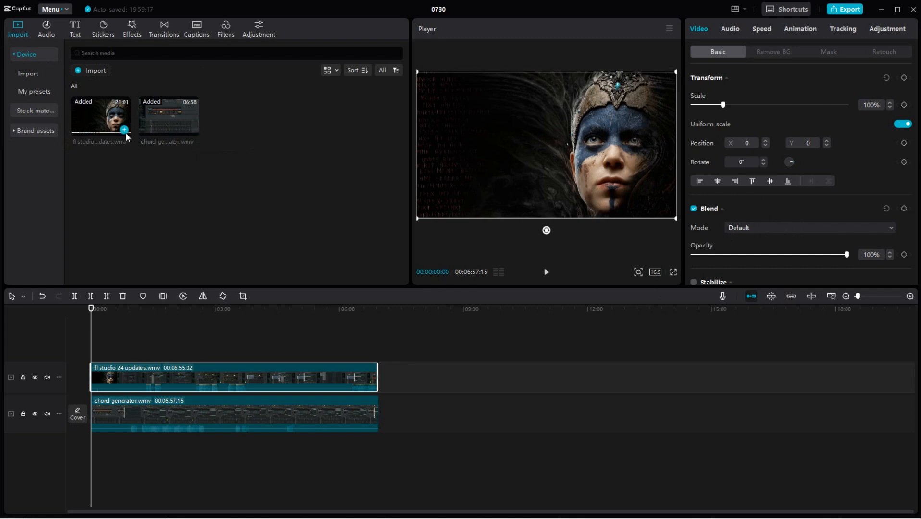
{"action": "mouse_move", "coordinate": [123, 129]}
{"action": "left_click", "coordinate": [775, 53]}
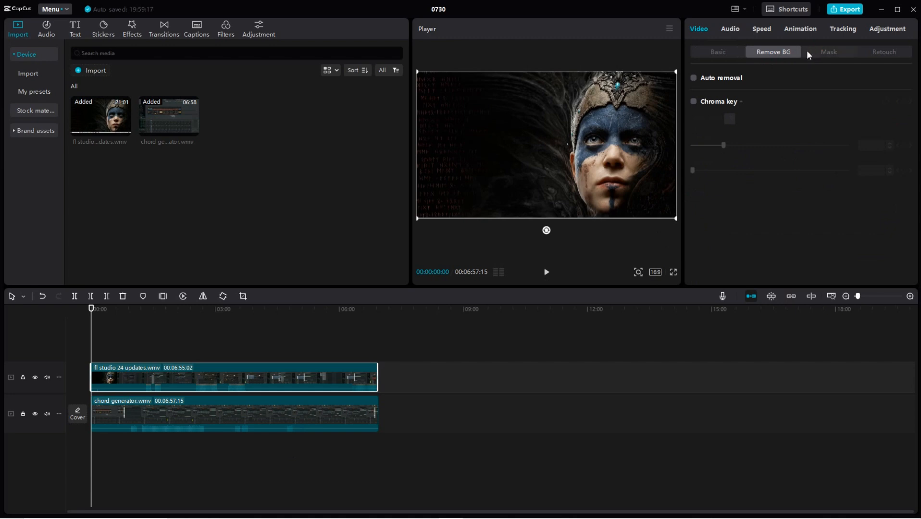
{"action": "left_click", "coordinate": [812, 53]}
{"action": "left_click", "coordinate": [712, 52]}
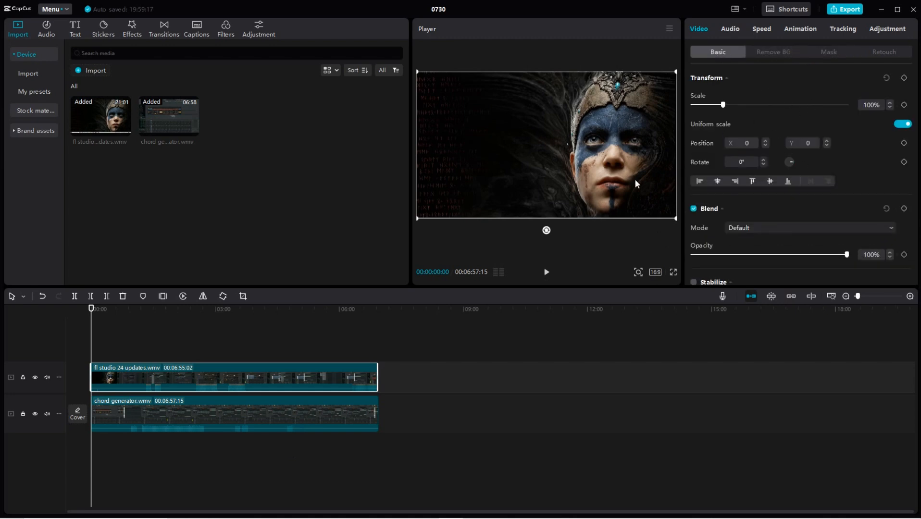
Step: Scale the fl studio clip to 54% in the frame's upper-right corner and the chord generator clip to 46% in its lower-left corner
{"action": "left_click_drag", "start_coordinate": [675, 72], "coordinate": [561, 114]}
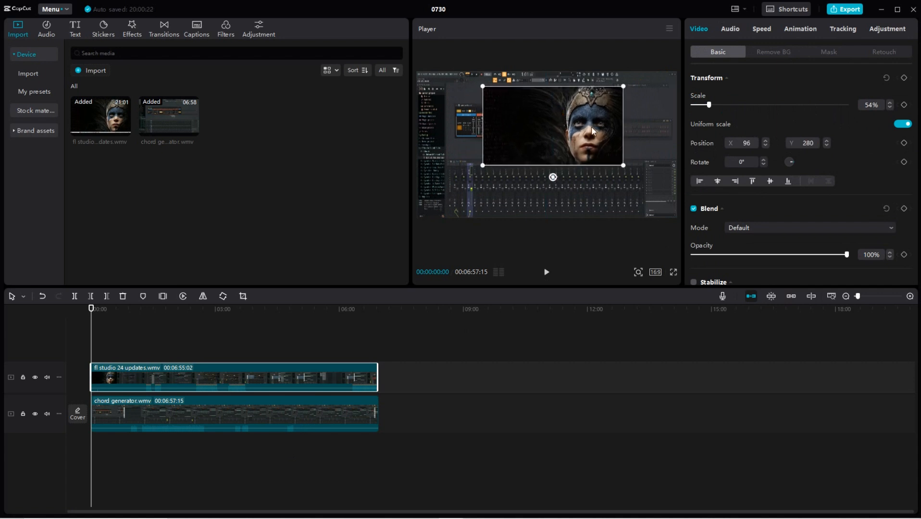
{"action": "left_click", "coordinate": [636, 180]}
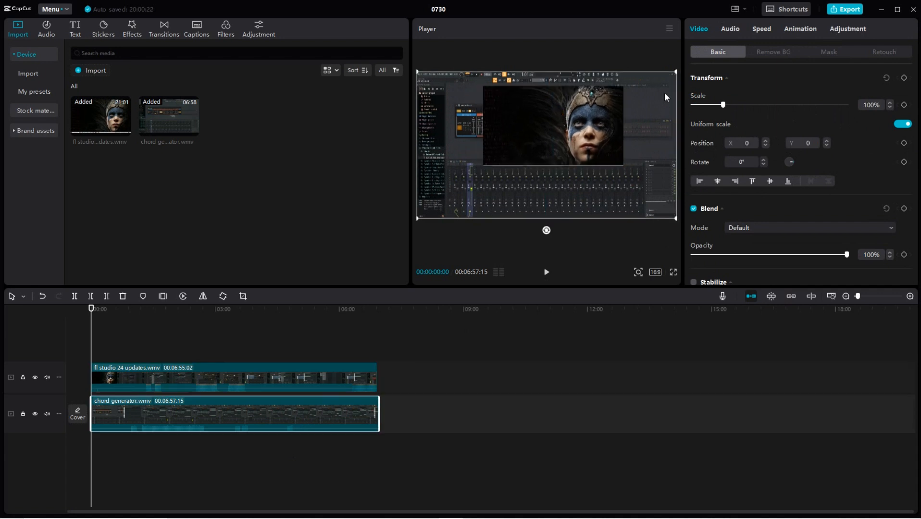
{"action": "left_click_drag", "start_coordinate": [675, 72], "coordinate": [606, 111]}
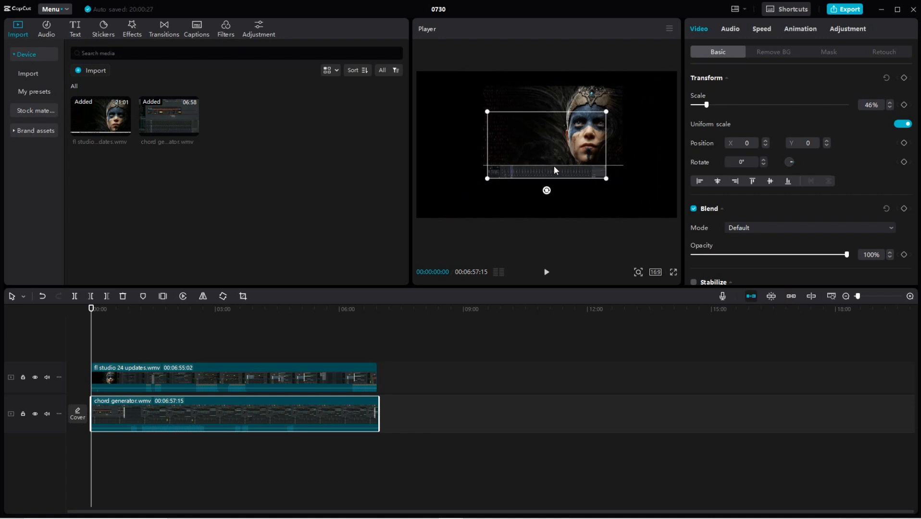
{"action": "left_click_drag", "start_coordinate": [550, 172], "coordinate": [480, 210]}
{"action": "left_click_drag", "start_coordinate": [558, 136], "coordinate": [613, 124]}
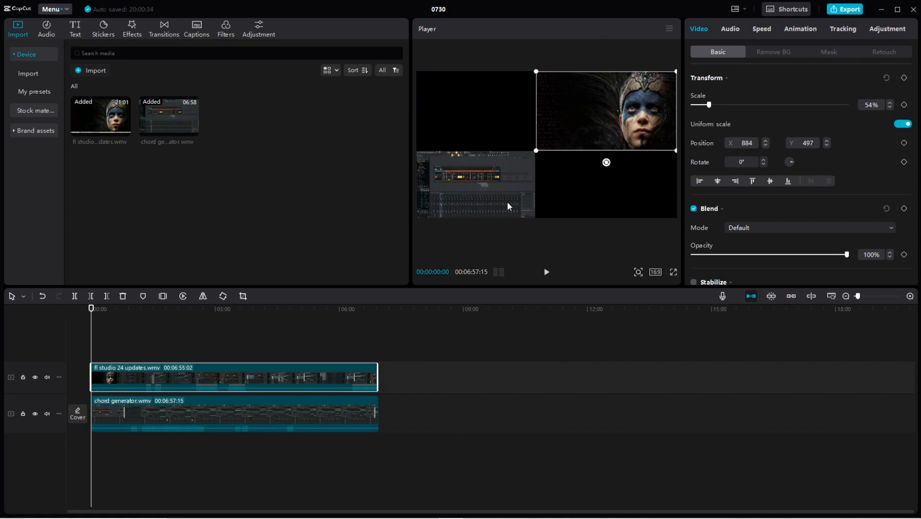
Step: Preview the two-clip layout in full screen, playing it from around the two-minute mark
{"action": "left_click", "coordinate": [674, 273]}
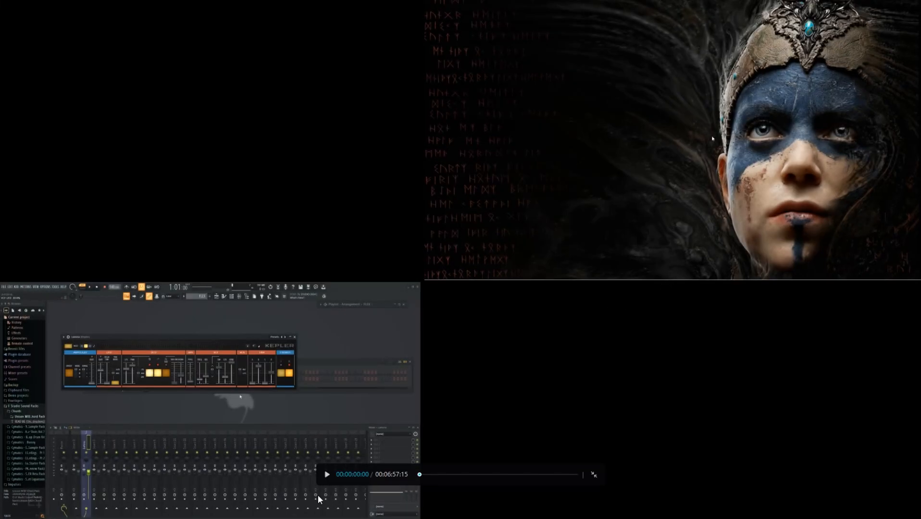
{"action": "left_click", "coordinate": [327, 474]}
{"action": "left_click_drag", "start_coordinate": [446, 474], "coordinate": [465, 474]}
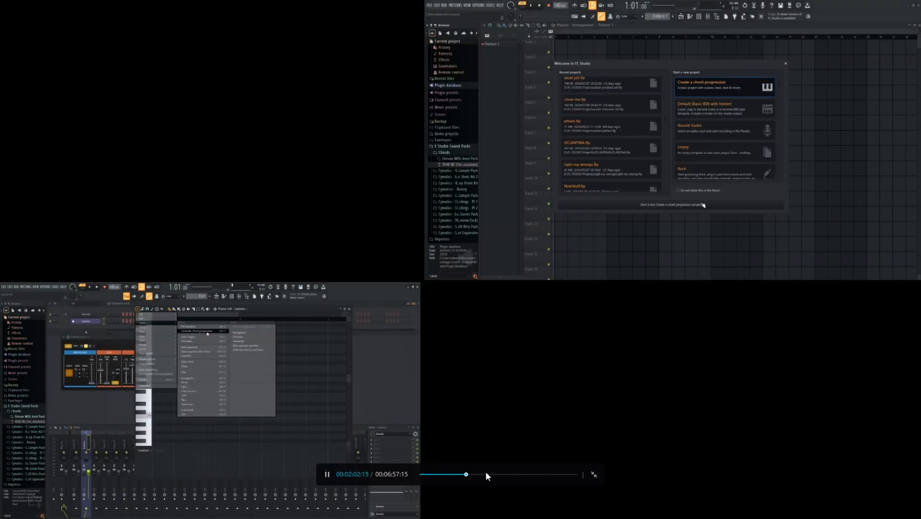
{"action": "left_click", "coordinate": [327, 475]}
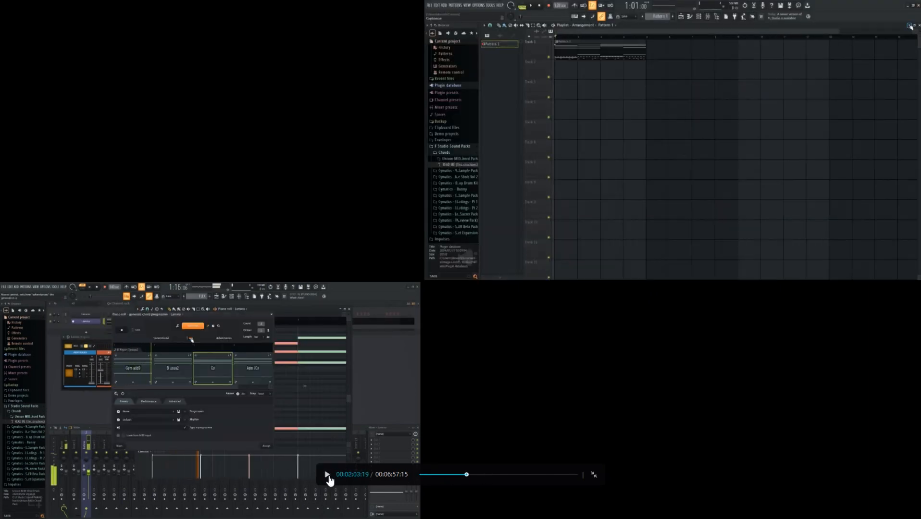
{"action": "key", "text": "Escape"}
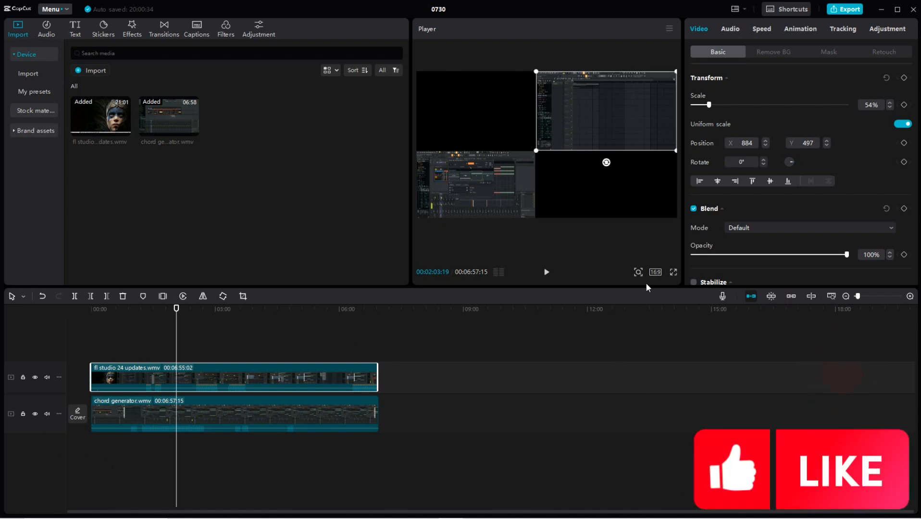
Step: Shift both clips toward the middle of the frame and change the aspect ratio to 3:4
{"action": "left_click_drag", "start_coordinate": [471, 201], "coordinate": [530, 182]}
{"action": "left_click_drag", "start_coordinate": [585, 100], "coordinate": [568, 102]}
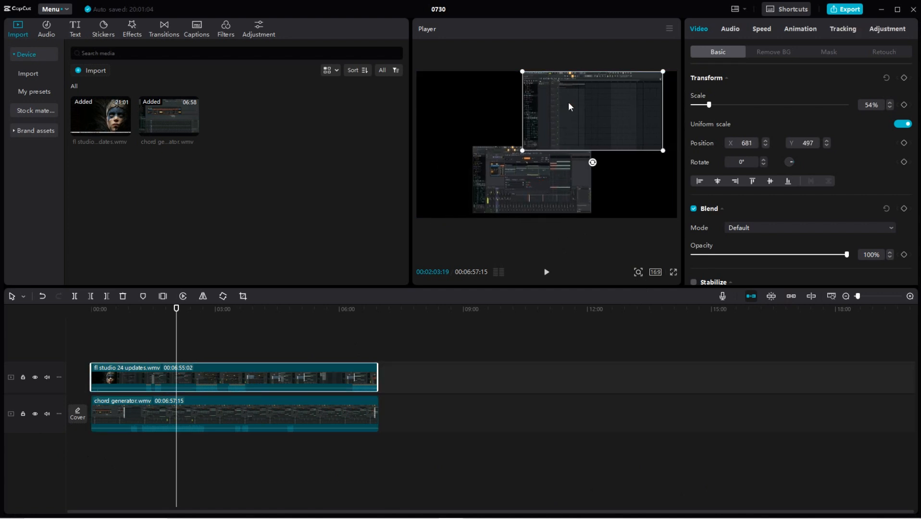
{"action": "left_click", "coordinate": [656, 272]}
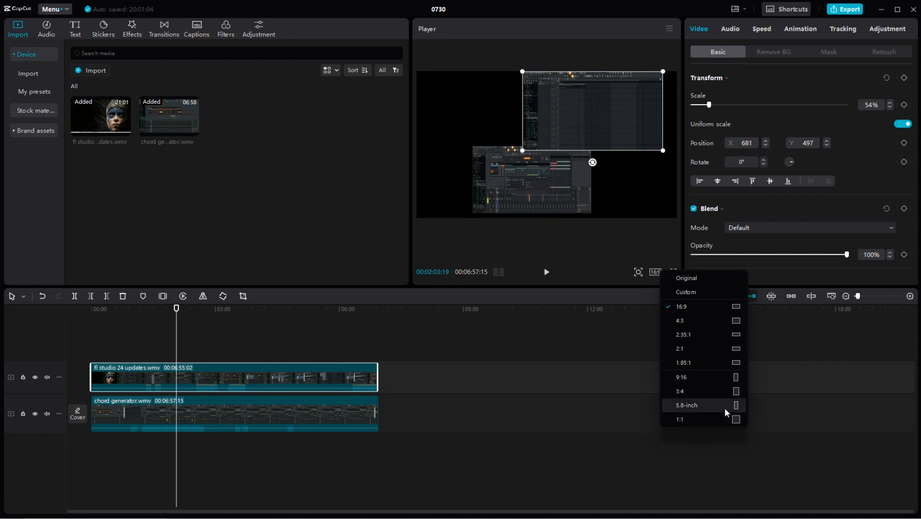
{"action": "left_click", "coordinate": [737, 393]}
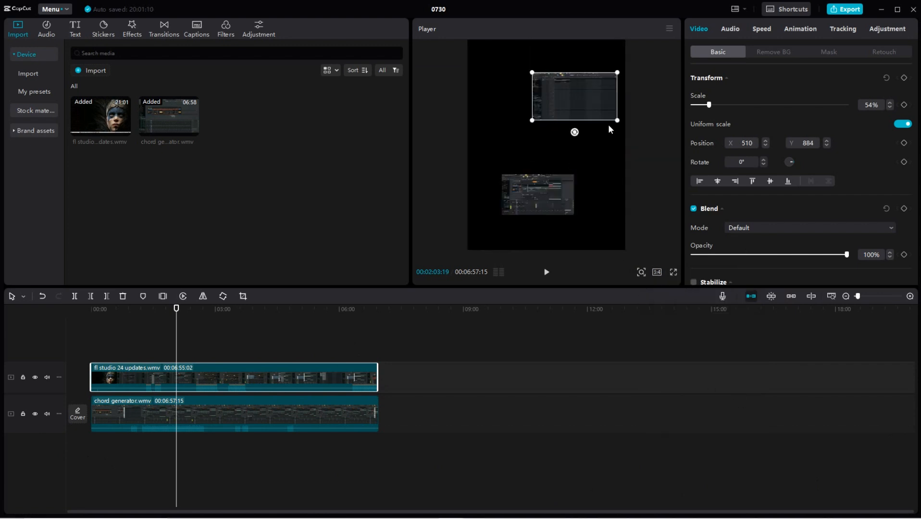
Step: Enlarge the fl studio clip to span the width of the 3:4 frame and align it with the top edge
{"action": "left_click_drag", "start_coordinate": [595, 109], "coordinate": [565, 103]}
{"action": "left_click_drag", "start_coordinate": [616, 116], "coordinate": [620, 124]}
{"action": "left_click_drag", "start_coordinate": [582, 114], "coordinate": [591, 115]}
Step: Scale the chord generator clip to 100% and place it along the frame's bottom edge at position X 0, Y -1109
{"action": "left_click_drag", "start_coordinate": [559, 199], "coordinate": [600, 210]}
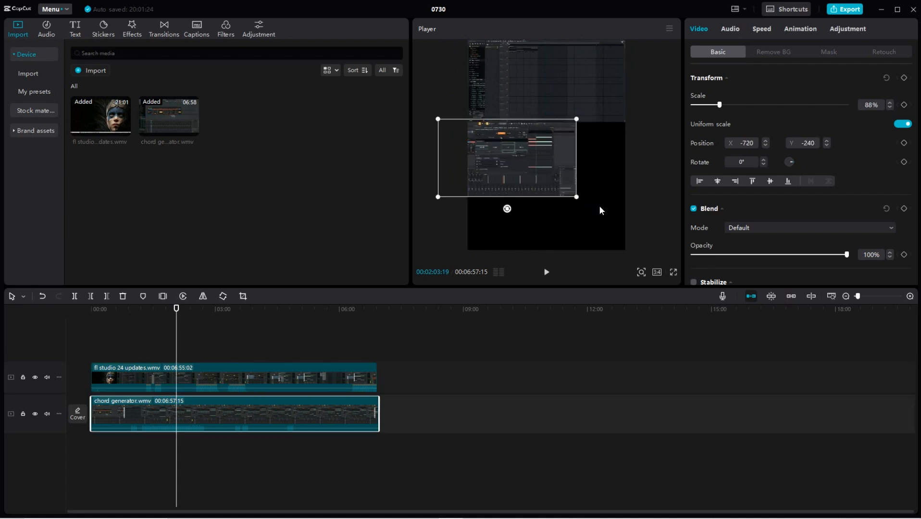
{"action": "left_click_drag", "start_coordinate": [518, 173], "coordinate": [565, 215]}
{"action": "left_click", "coordinate": [479, 156]}
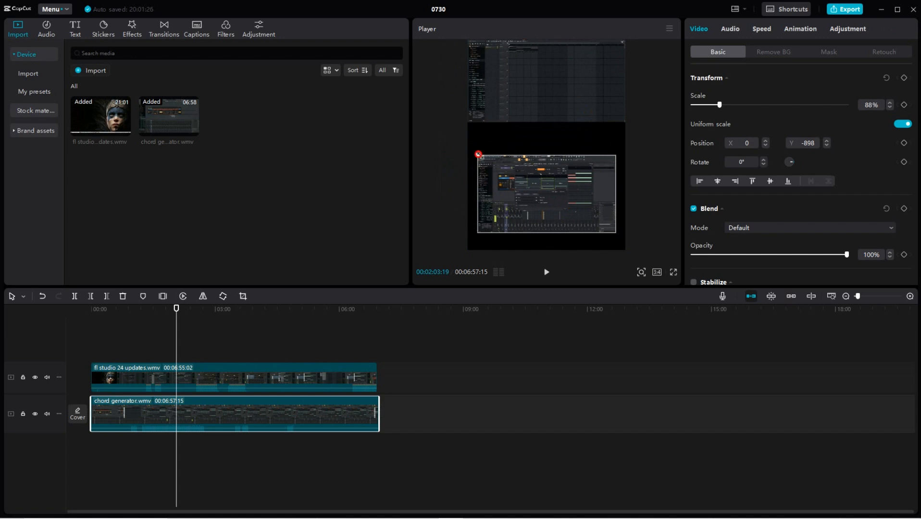
{"action": "left_click_drag", "start_coordinate": [477, 155], "coordinate": [462, 144]}
{"action": "left_click_drag", "start_coordinate": [522, 195], "coordinate": [530, 203]}
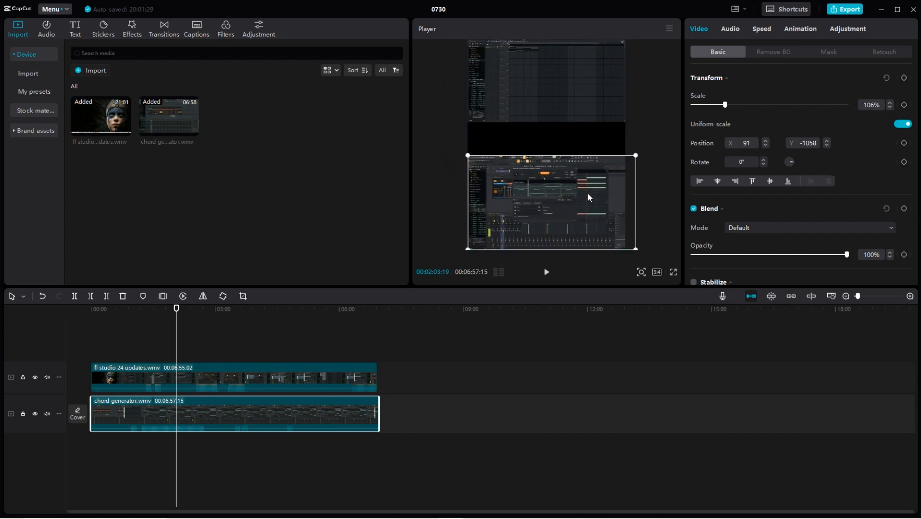
{"action": "left_click_drag", "start_coordinate": [635, 156], "coordinate": [576, 193]}
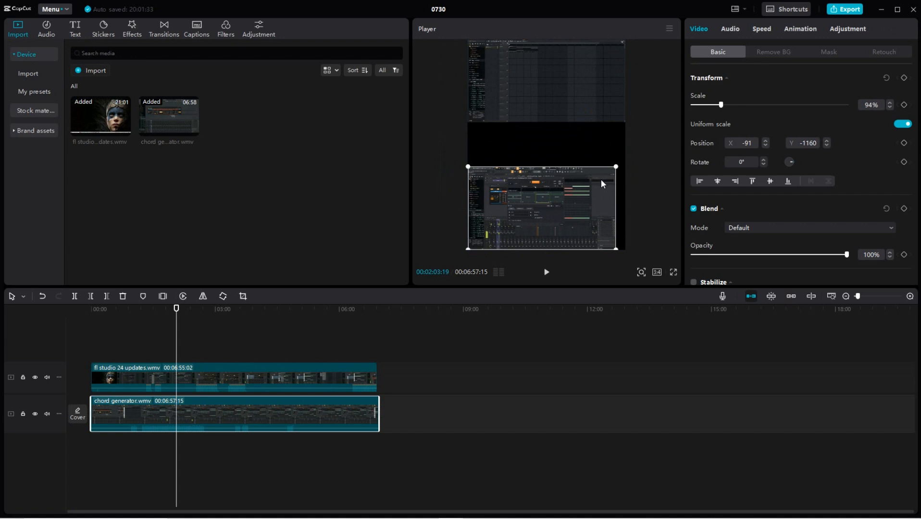
{"action": "left_click_drag", "start_coordinate": [616, 166], "coordinate": [616, 210]}
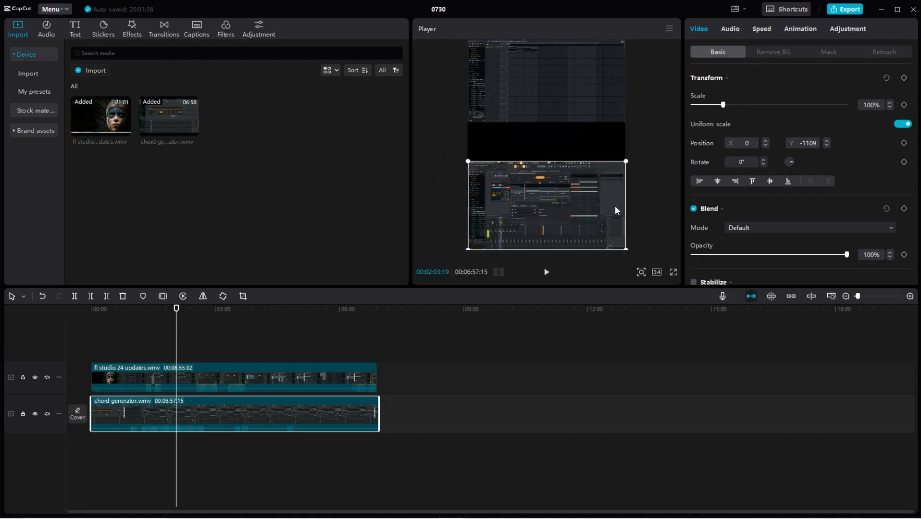
Step: Play the stacked 3:4 layout in full screen to check how both clips run together
{"action": "left_click", "coordinate": [673, 272]}
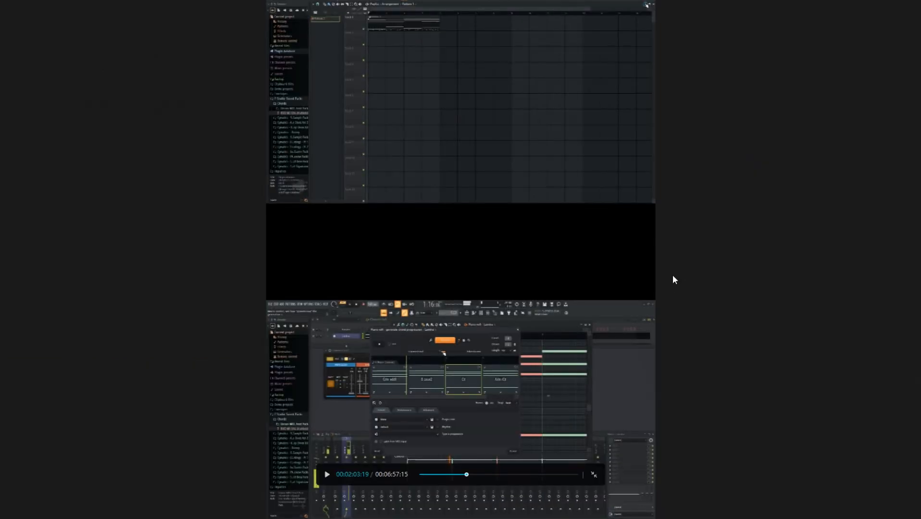
{"action": "left_click", "coordinate": [327, 476]}
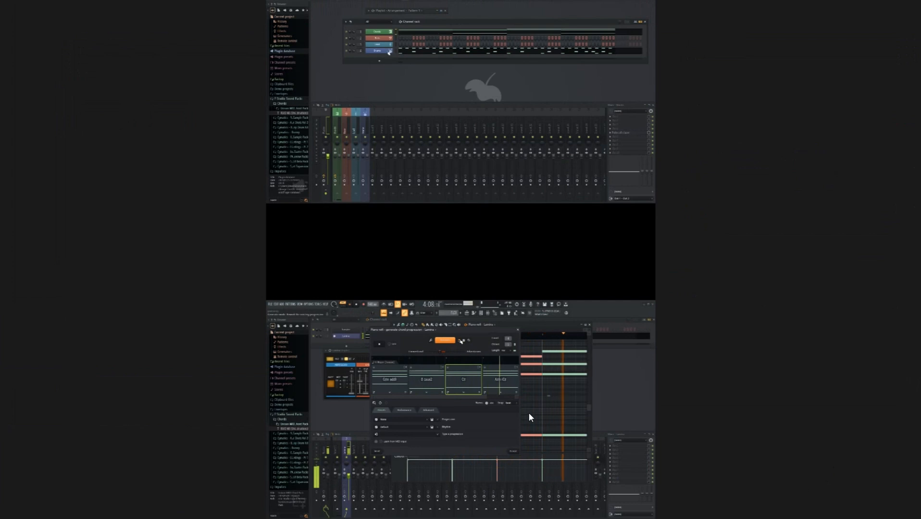
{"action": "left_click", "coordinate": [738, 359]}
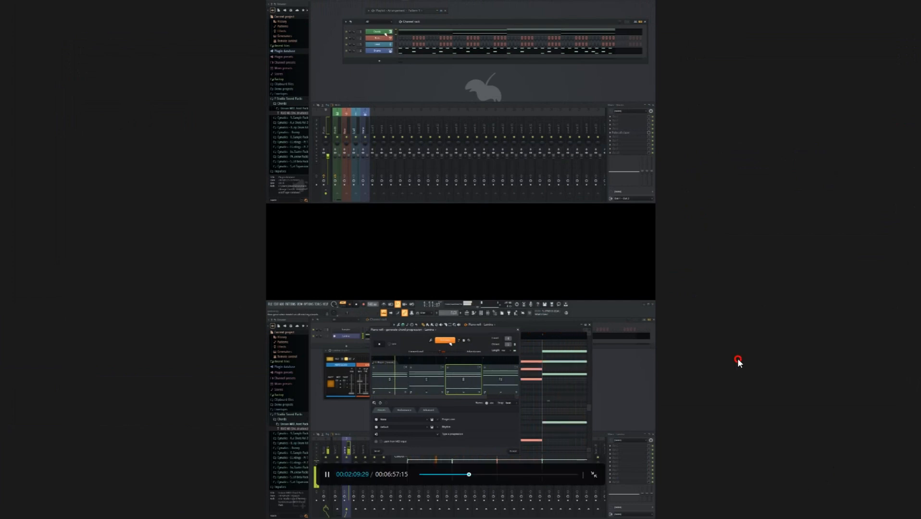
{"action": "left_click", "coordinate": [326, 475]}
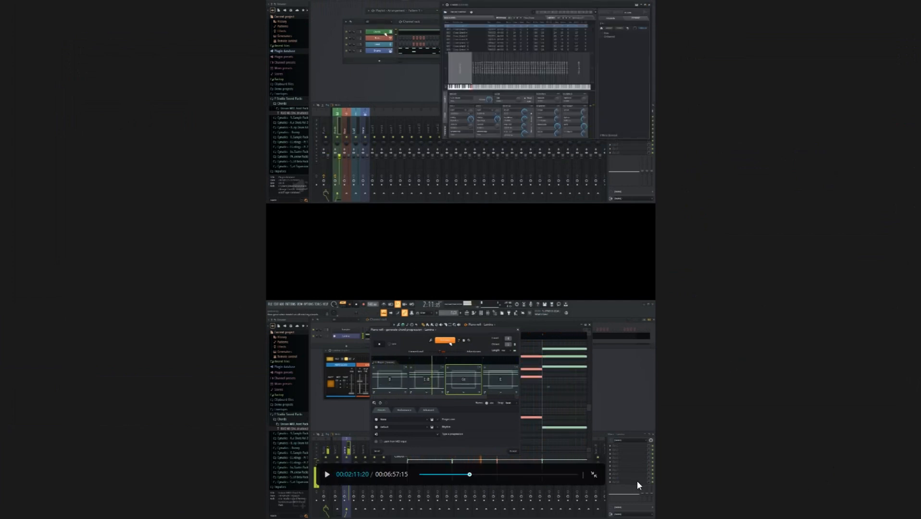
{"action": "left_click", "coordinate": [594, 475]}
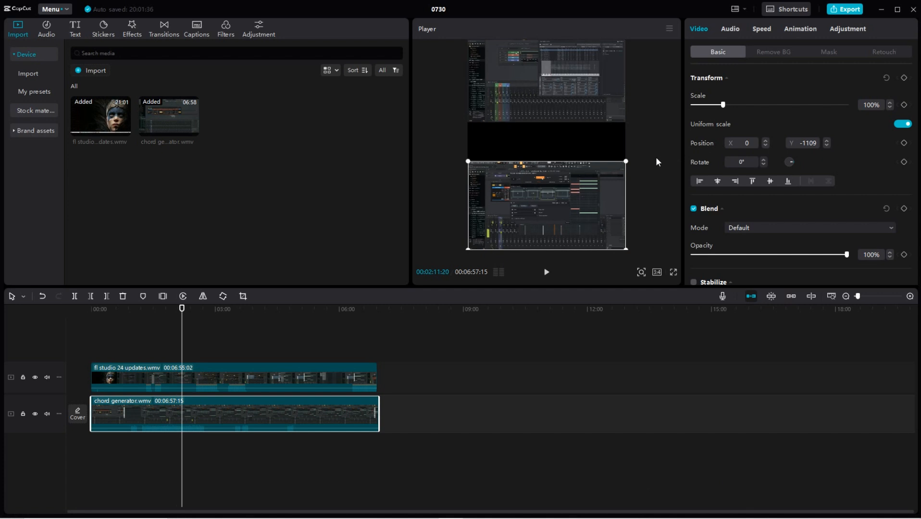
Step: Set the aspect ratio to 16:9 and shrink the chord generator clip to 75% in the frame's lower-left corner
{"action": "left_click", "coordinate": [656, 271]}
{"action": "left_click", "coordinate": [656, 272]}
{"action": "left_click", "coordinate": [671, 308]}
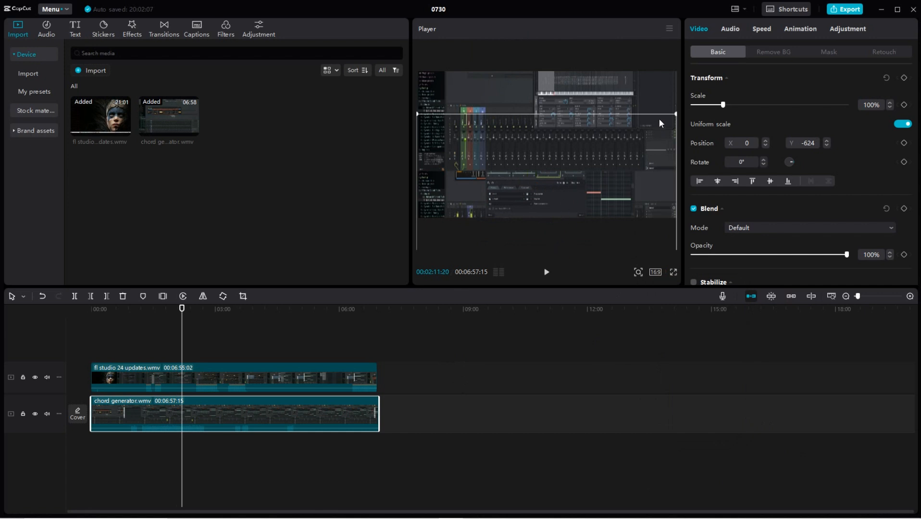
{"action": "left_click_drag", "start_coordinate": [674, 113], "coordinate": [644, 133]}
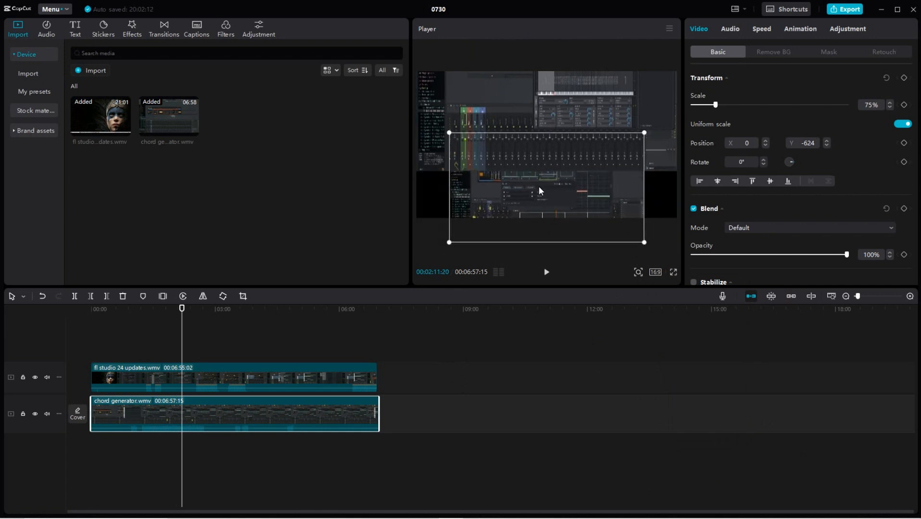
{"action": "left_click_drag", "start_coordinate": [535, 192], "coordinate": [496, 164]}
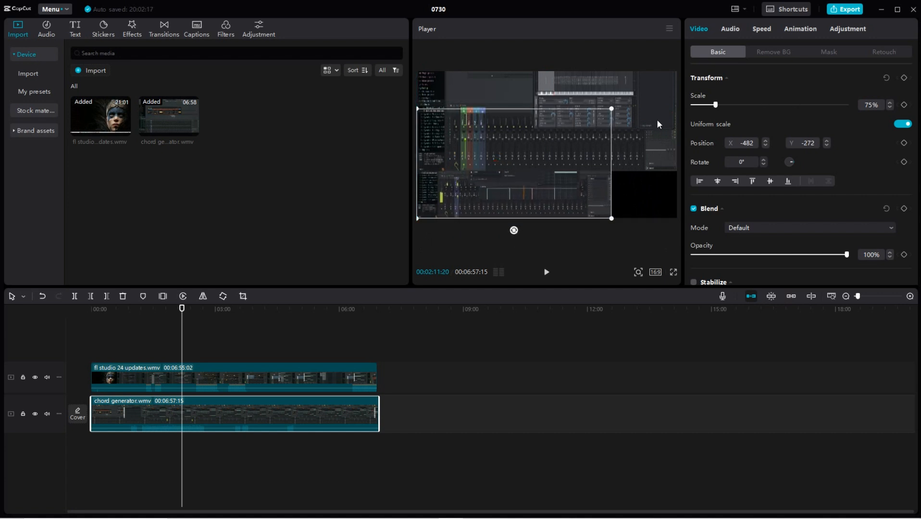
Step: Centre the fl studio clip over the full frame and lower its opacity to 58%
{"action": "left_click_drag", "start_coordinate": [643, 111], "coordinate": [643, 178]}
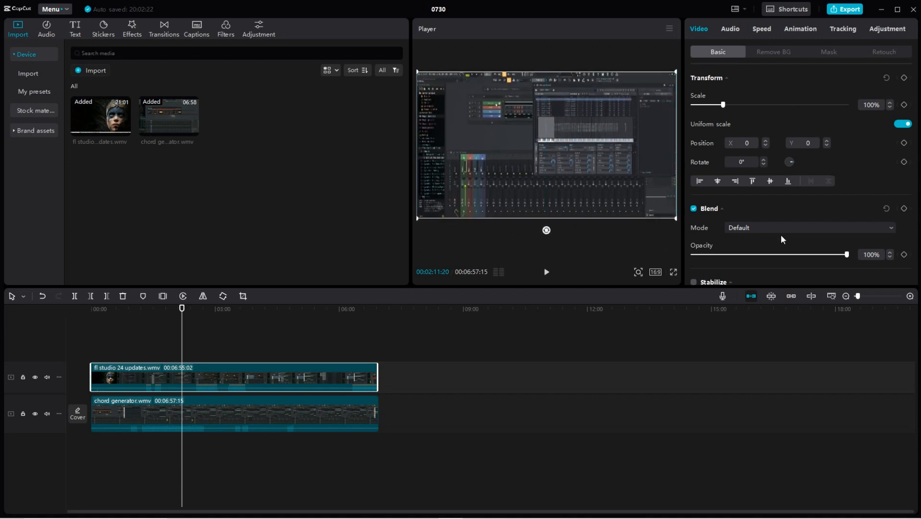
{"action": "left_click", "coordinate": [783, 255]}
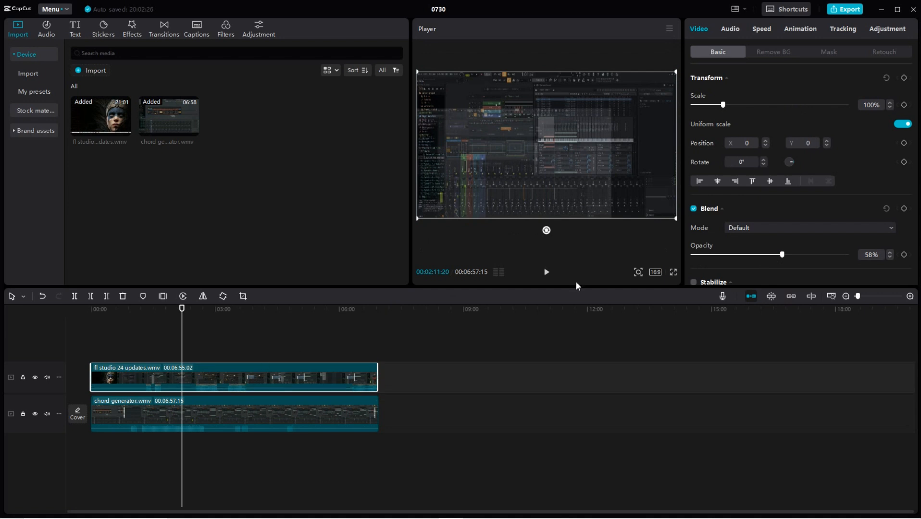
Step: Apply a Horizontal mask to the fl studio clip
{"action": "left_click", "coordinate": [769, 56]}
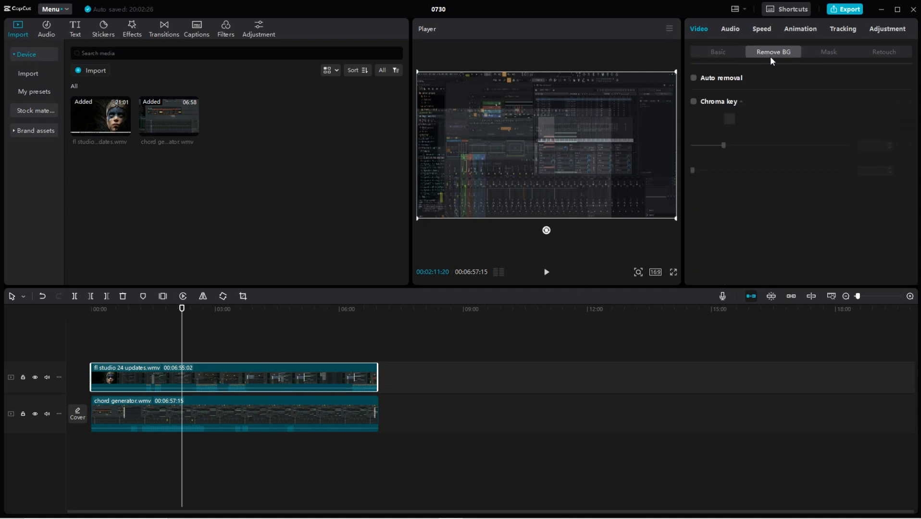
{"action": "left_click", "coordinate": [819, 49]}
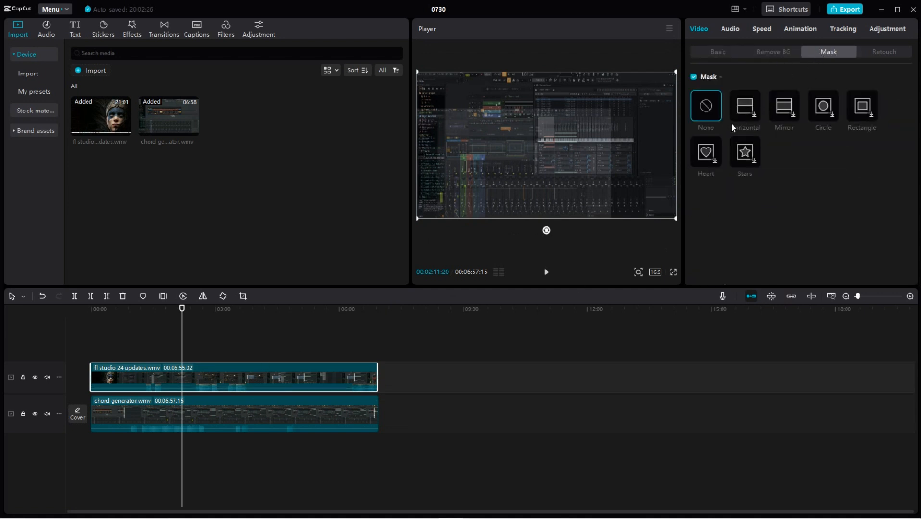
{"action": "left_click", "coordinate": [738, 109]}
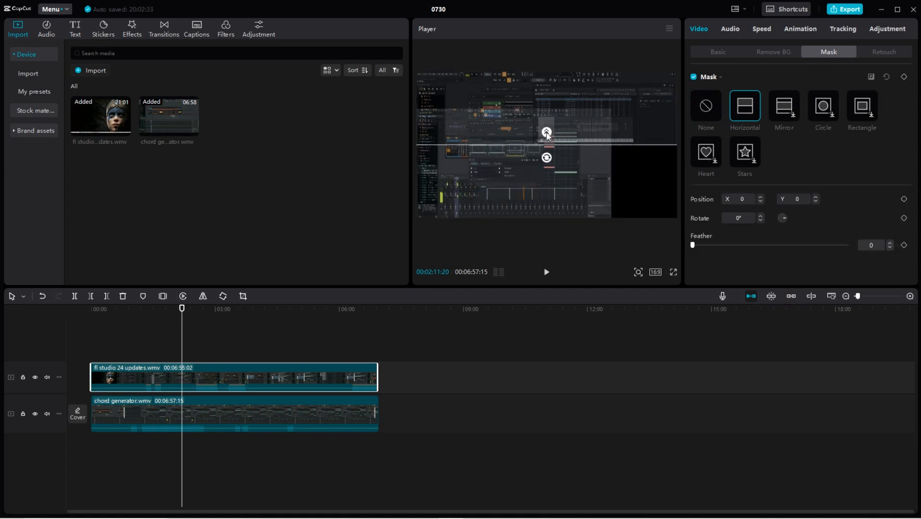
{"action": "left_click", "coordinate": [298, 401]}
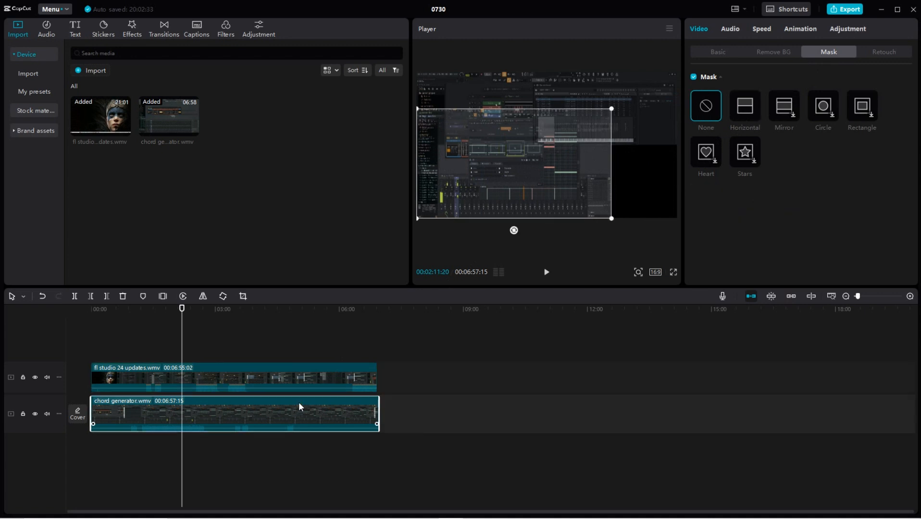
{"action": "right_click", "coordinate": [298, 401]}
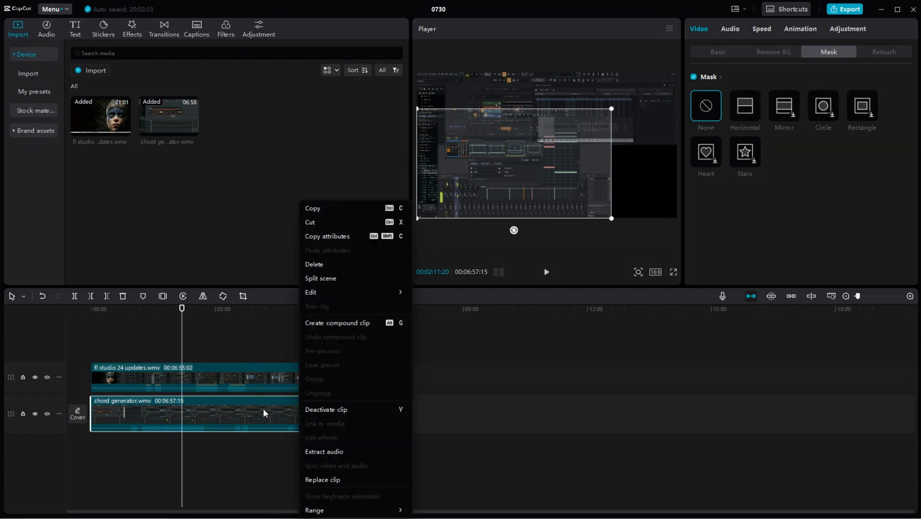
{"action": "left_click", "coordinate": [223, 338]}
Step: Enlarge the chord generator clip and reposition it so it fills the whole 16:9 frame
{"action": "mouse_move", "coordinate": [559, 172]}
{"action": "left_mouse_down"}
{"action": "mouse_move", "coordinate": [575, 181]}
{"action": "mouse_move", "coordinate": [570, 166]}
{"action": "mouse_move", "coordinate": [558, 172]}
{"action": "left_mouse_up"}
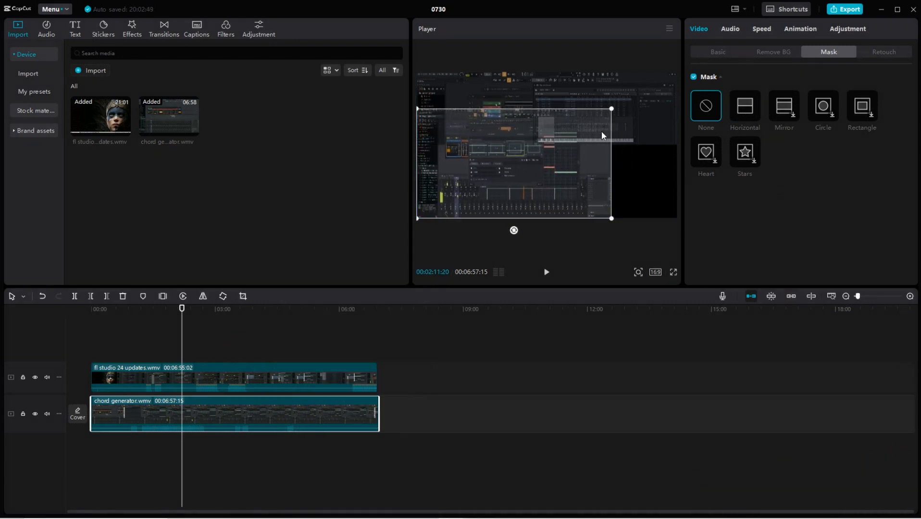
{"action": "left_click_drag", "start_coordinate": [611, 108], "coordinate": [638, 92]}
{"action": "left_click_drag", "start_coordinate": [587, 135], "coordinate": [616, 116]}
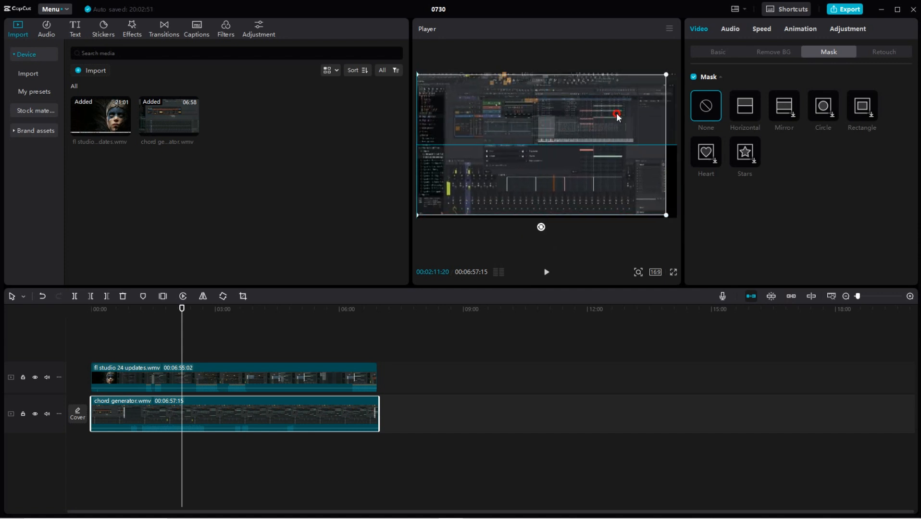
{"action": "left_click_drag", "start_coordinate": [665, 76], "coordinate": [651, 91]}
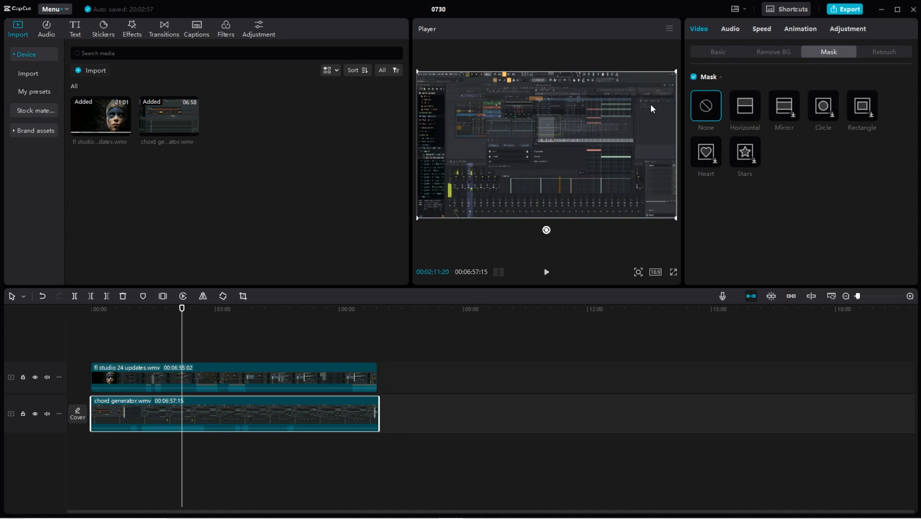
Step: Apply a Horizontal mask at about Y 202 to the chord generator clip and move the fl studio clip's mask to about Y -103
{"action": "left_click", "coordinate": [751, 114]}
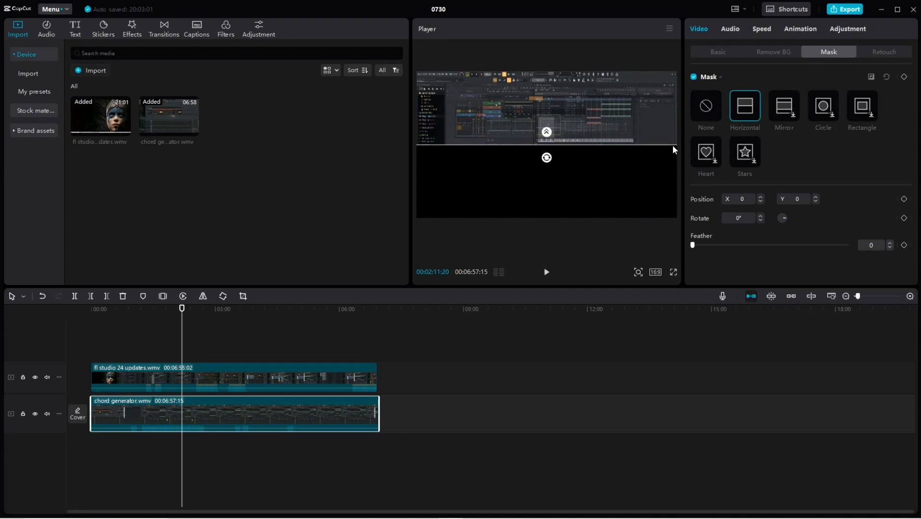
{"action": "left_click_drag", "start_coordinate": [635, 133], "coordinate": [636, 108]}
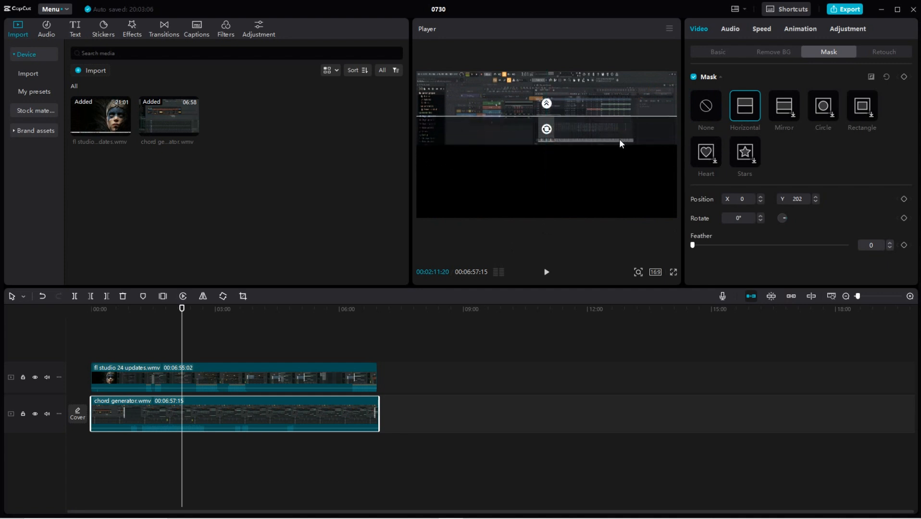
{"action": "left_click", "coordinate": [298, 383]}
{"action": "mouse_move", "coordinate": [595, 141]}
{"action": "left_mouse_down"}
{"action": "mouse_move", "coordinate": [581, 205]}
{"action": "mouse_move", "coordinate": [598, 142]}
{"action": "left_mouse_up"}
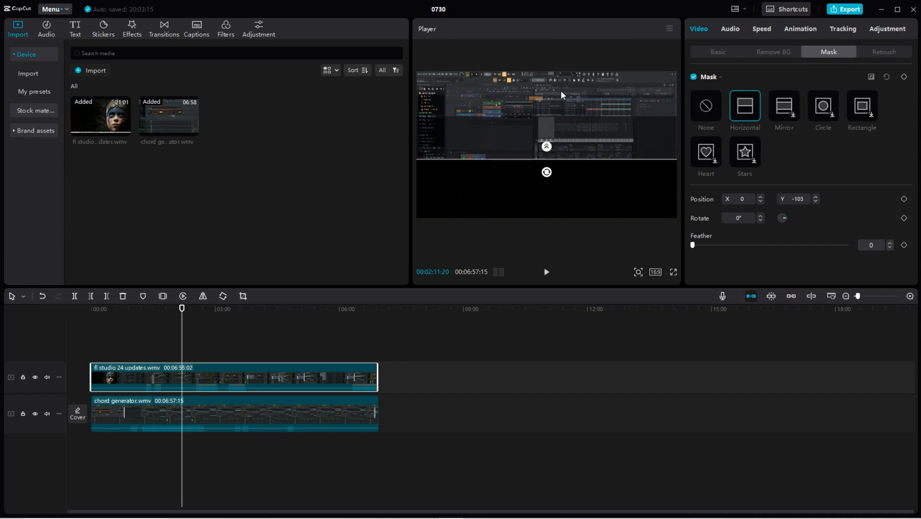